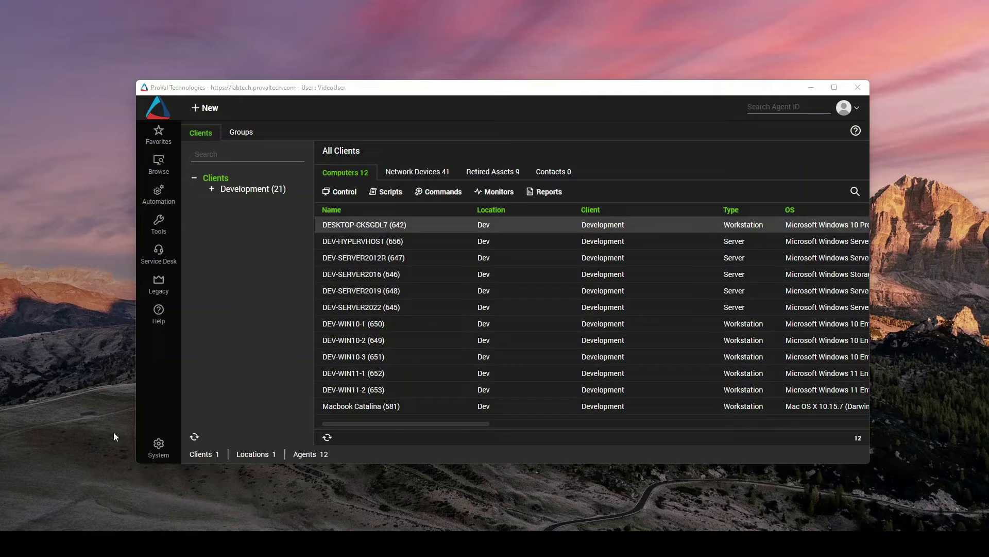
Open Automation > Searches > Advanced Searches to search for Computers.
click(251, 381)
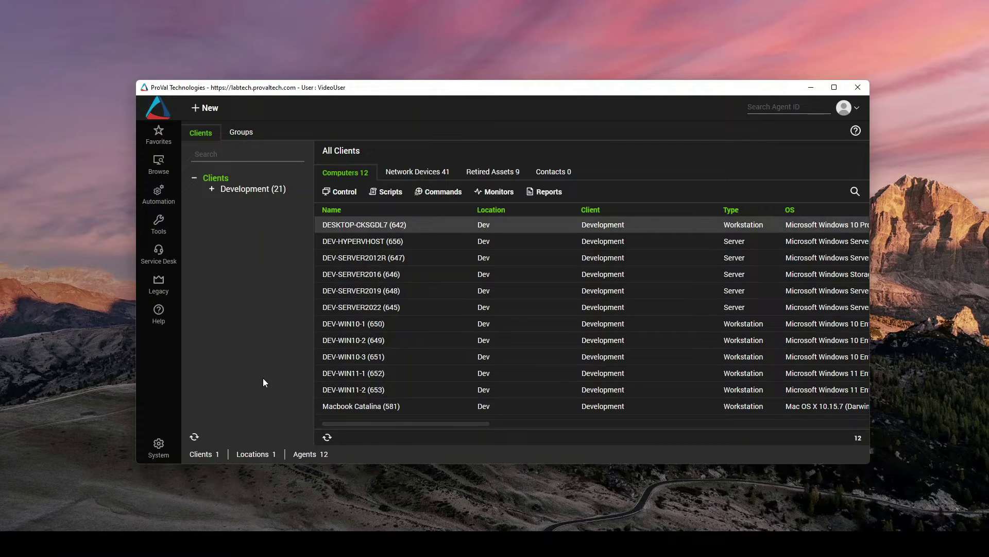
click(167, 198)
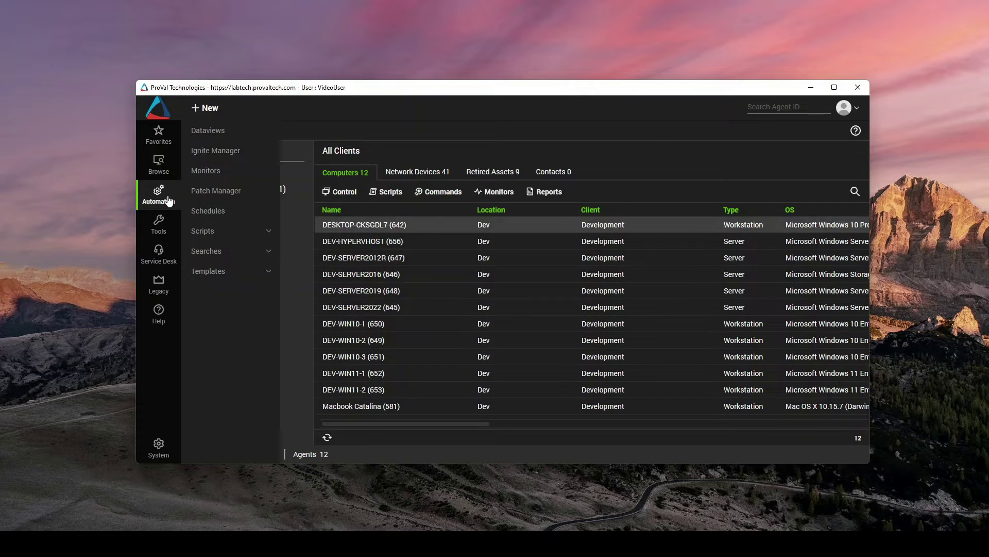
click(216, 252)
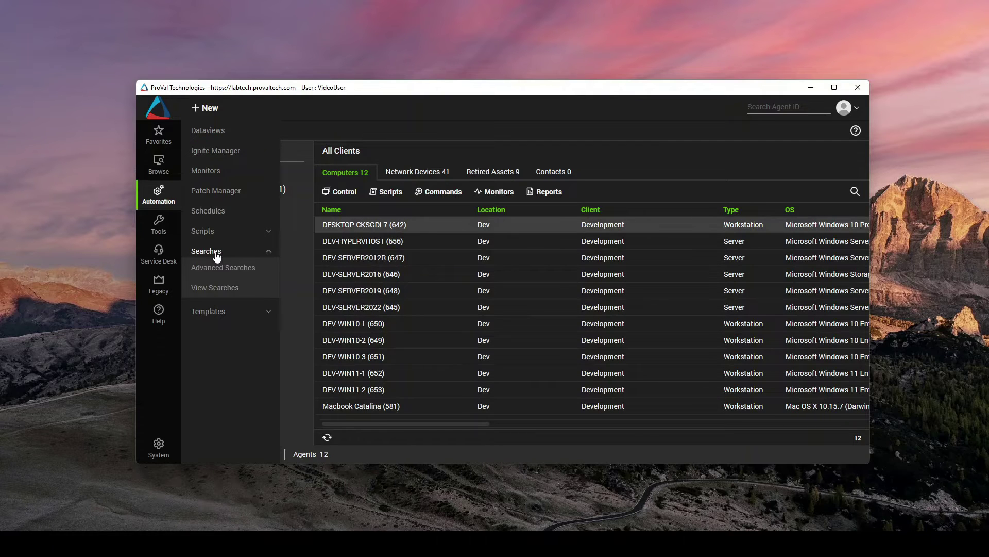
click(251, 278)
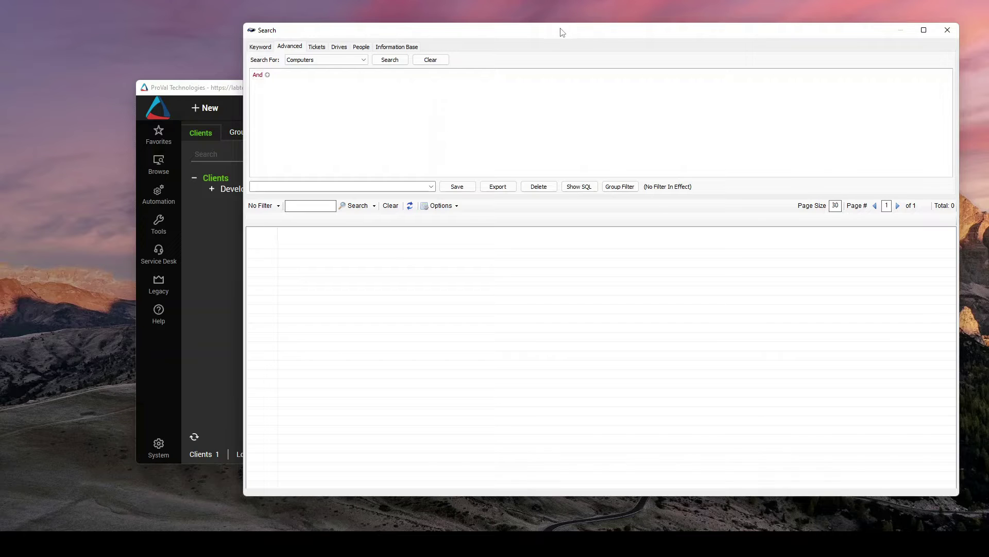
Move the Search window aside and add a new condition under the And group.
drag(559, 31, 481, 26)
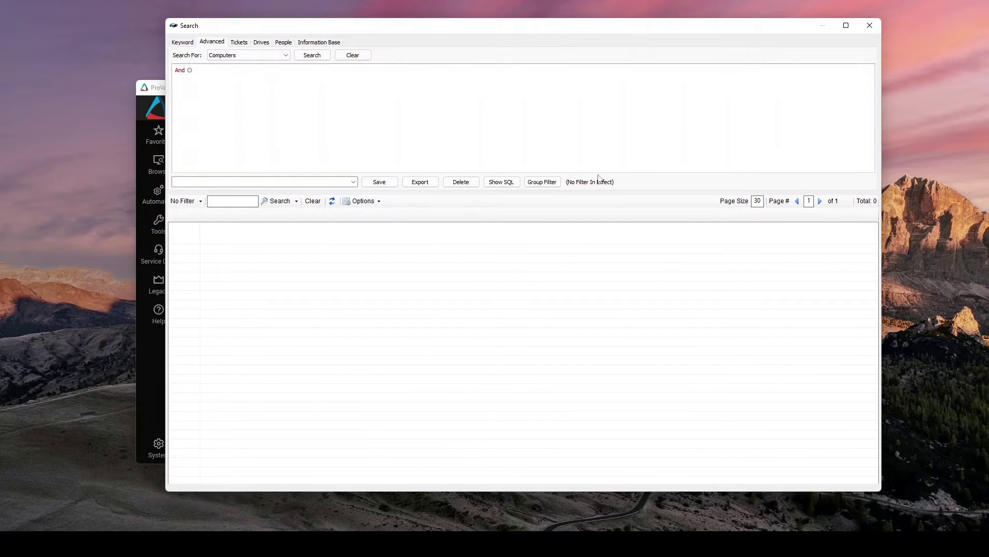
click(473, 154)
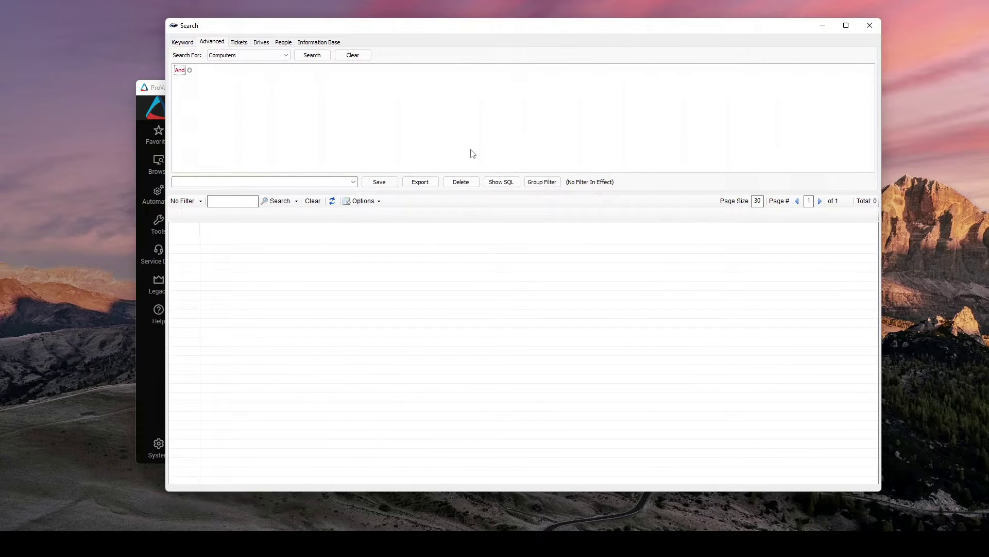
click(190, 70)
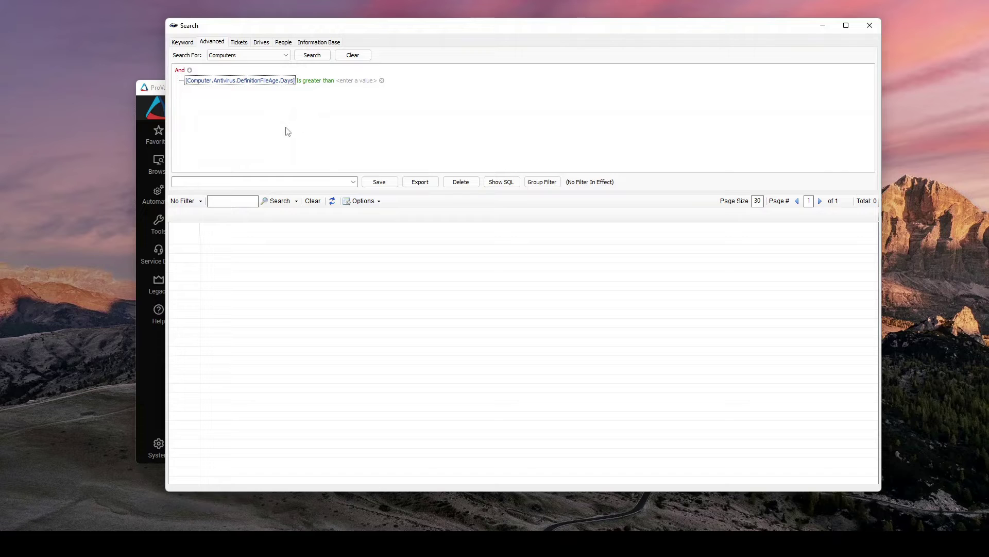
Set the first condition to Computer.Antivirus.Name equals McAfee Enterprise 8+.
click(233, 81)
mouse_move(224, 92)
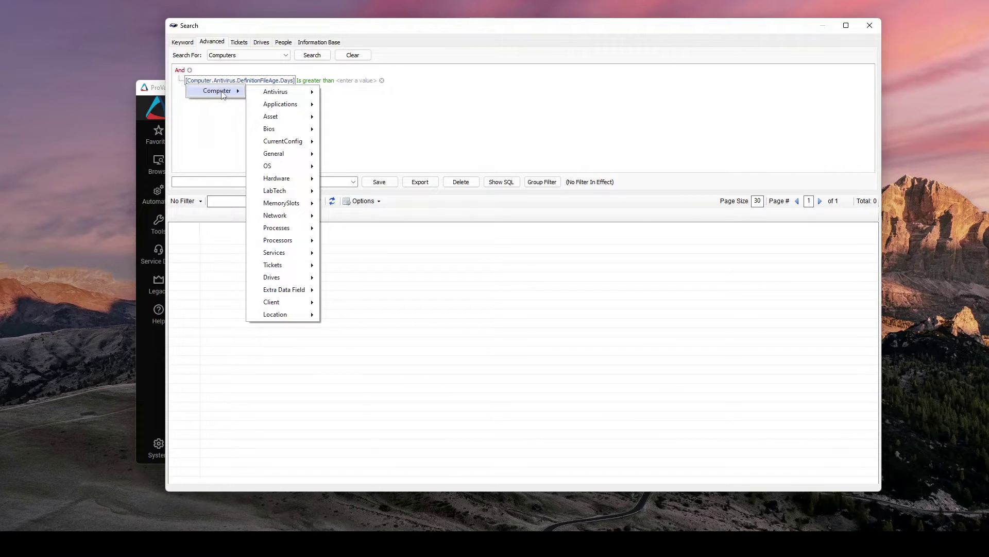
mouse_move(276, 98)
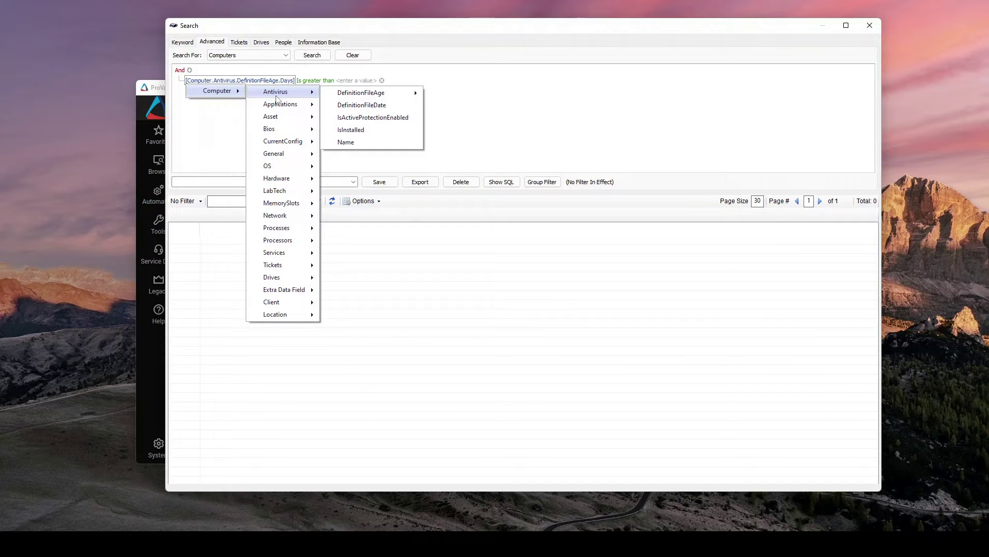
click(360, 141)
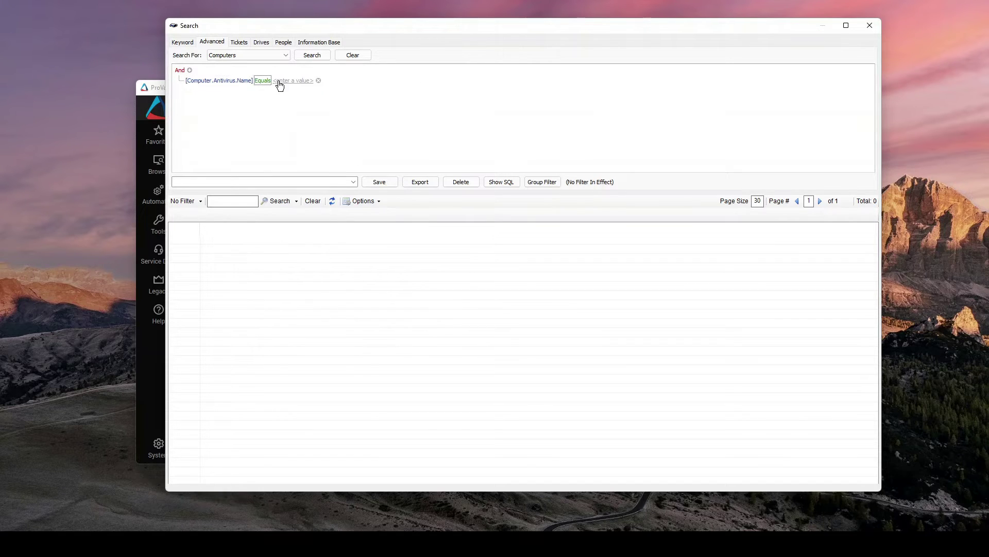
click(279, 83)
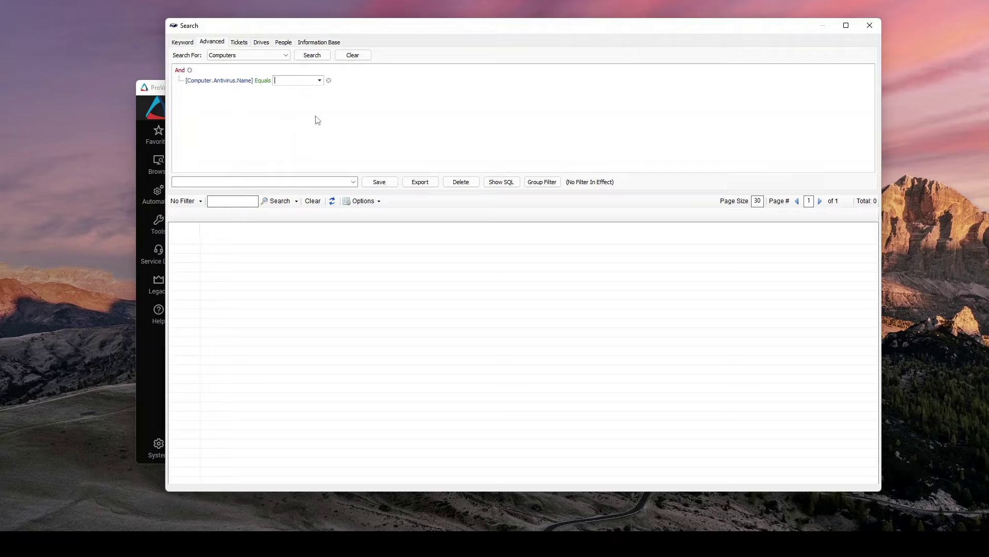
click(320, 80)
scroll(320, 119, down, 3)
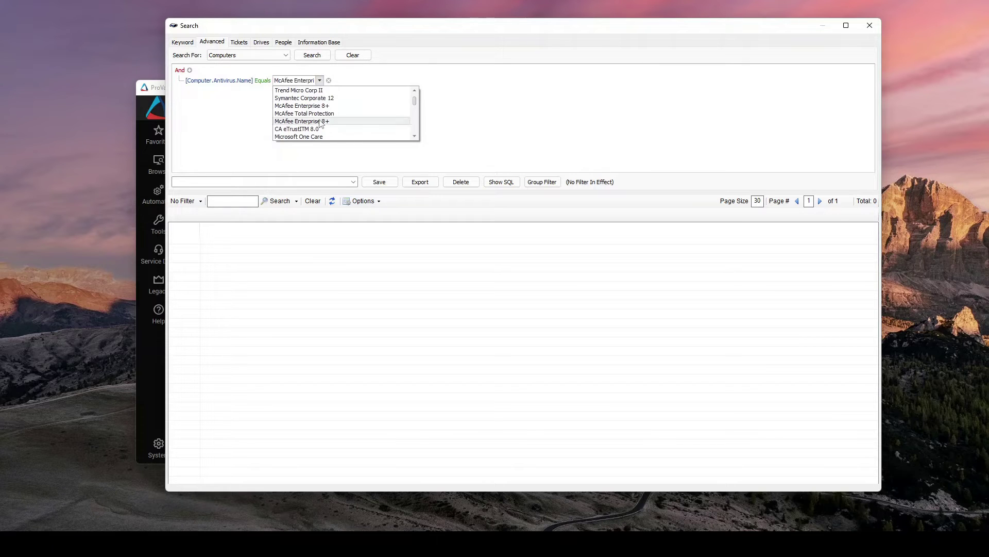
click(320, 121)
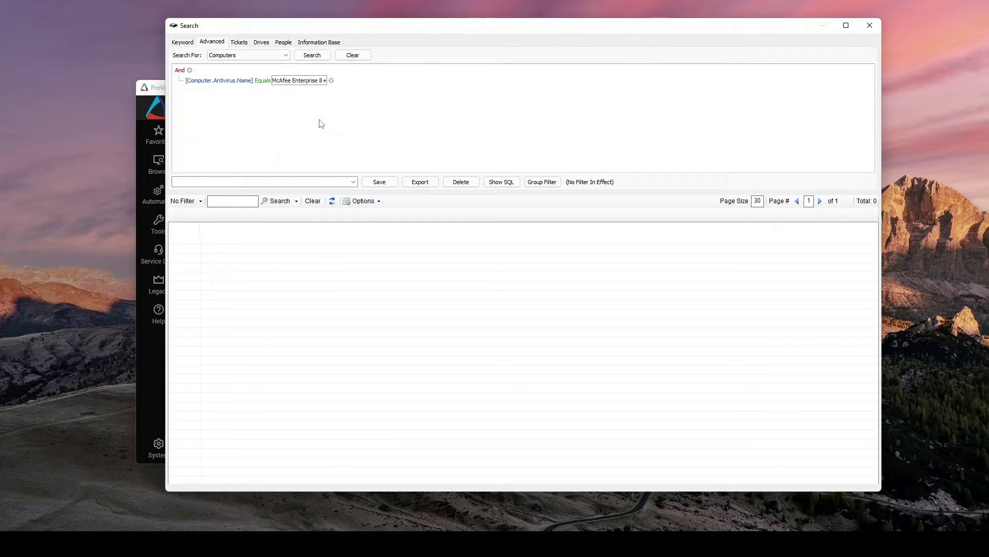
click(189, 71)
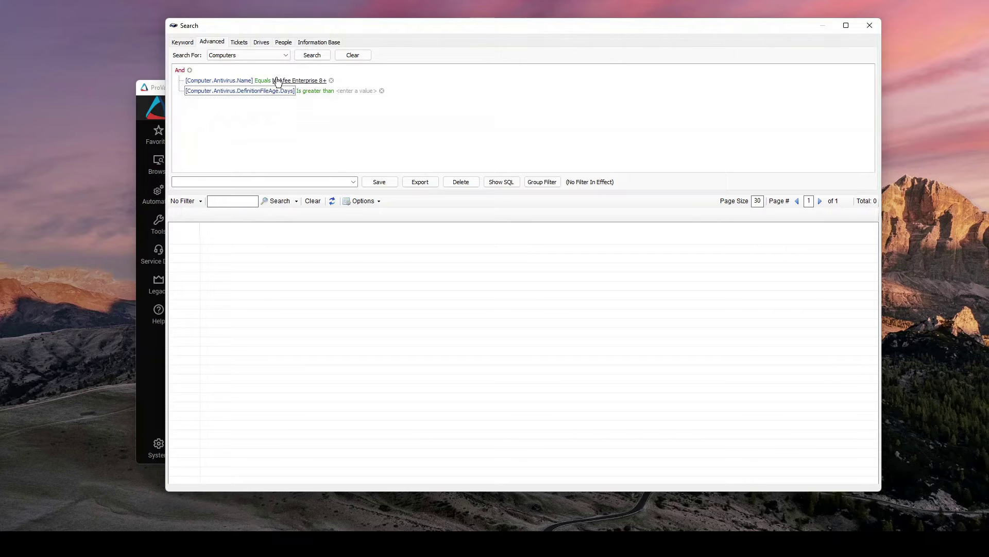
Set the second condition's field to Computer.Applications.Name with the Contains operator.
click(239, 95)
mouse_move(235, 101)
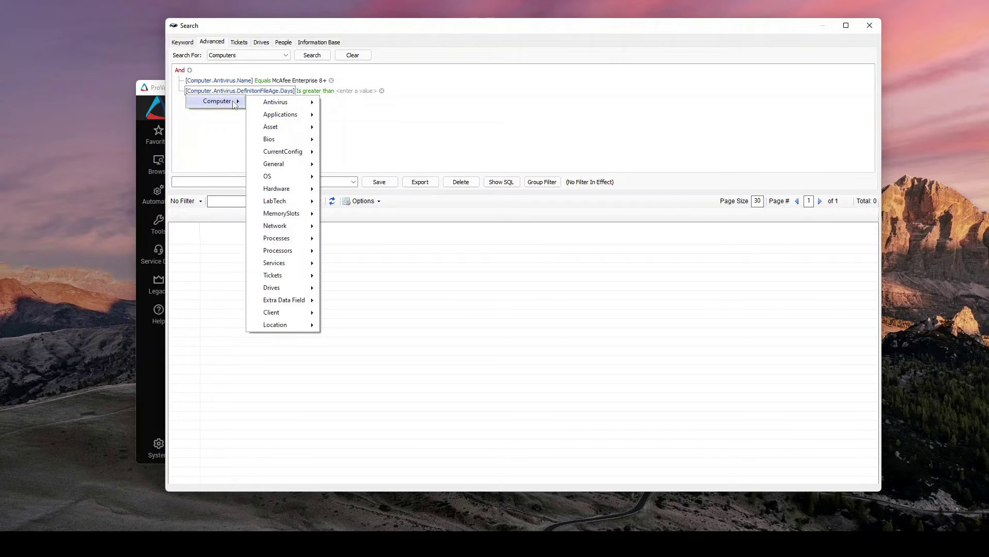
mouse_move(294, 105)
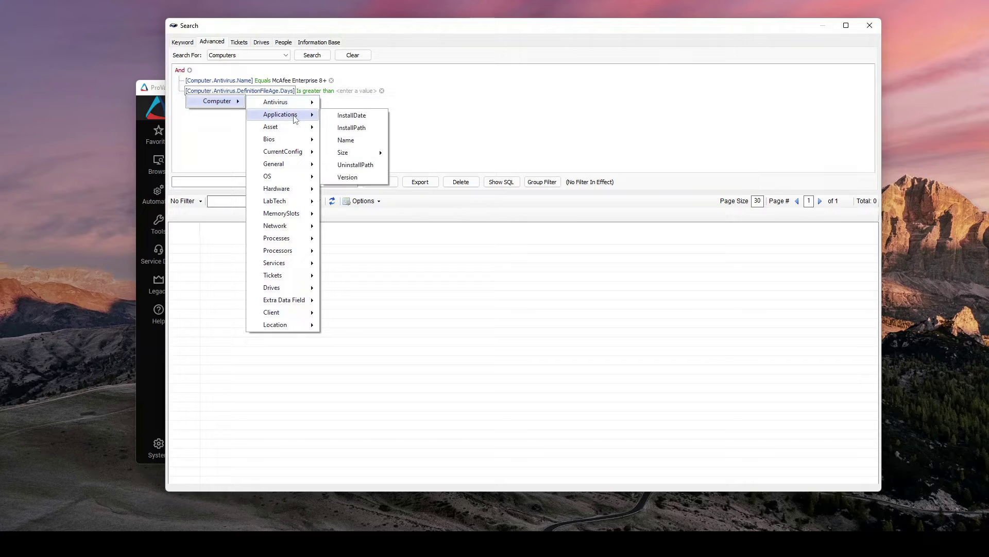
click(360, 140)
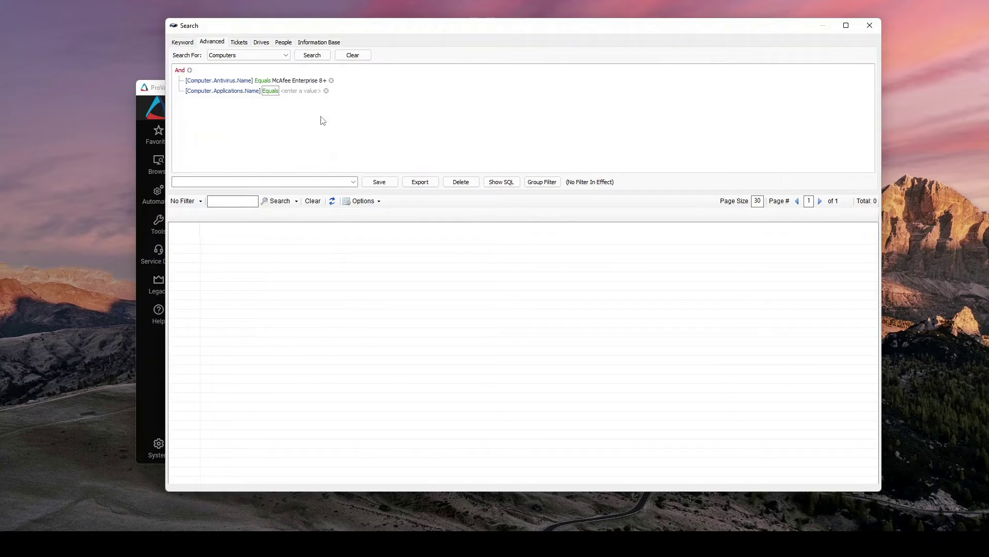
click(269, 91)
click(290, 150)
Enter Sentinel as the value and run the search, which returns 0 computers.
click(304, 90)
text(Seint)
key(BackSpace)
key(BackSpace)
key(BackSpace)
text(nteinal)
key(BackSpace)
key(BackSpace)
key(BackSpace)
text(ine)
key(Return)
click(312, 56)
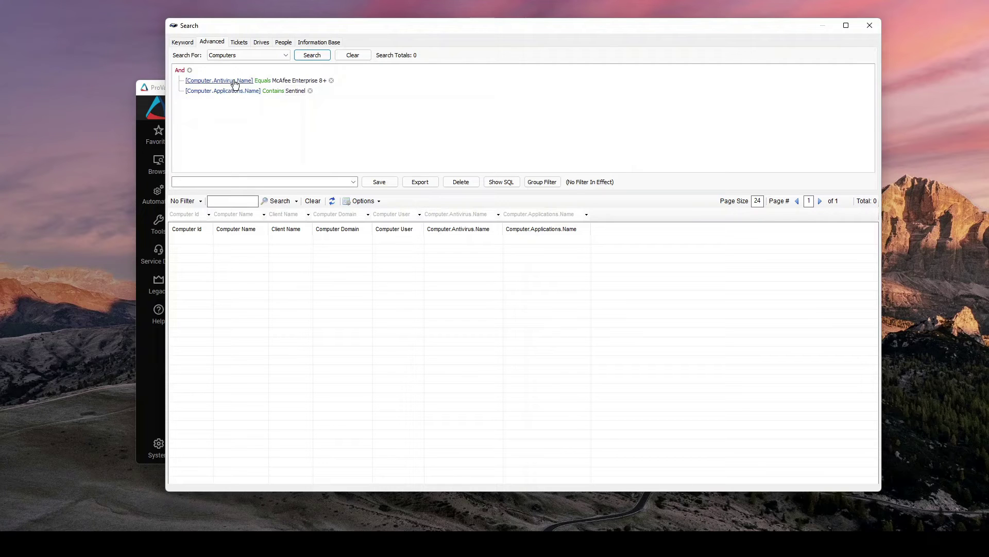
Open the DEV-SERVER2012R computer window and its Workspace Settings.
click(144, 87)
click(445, 263)
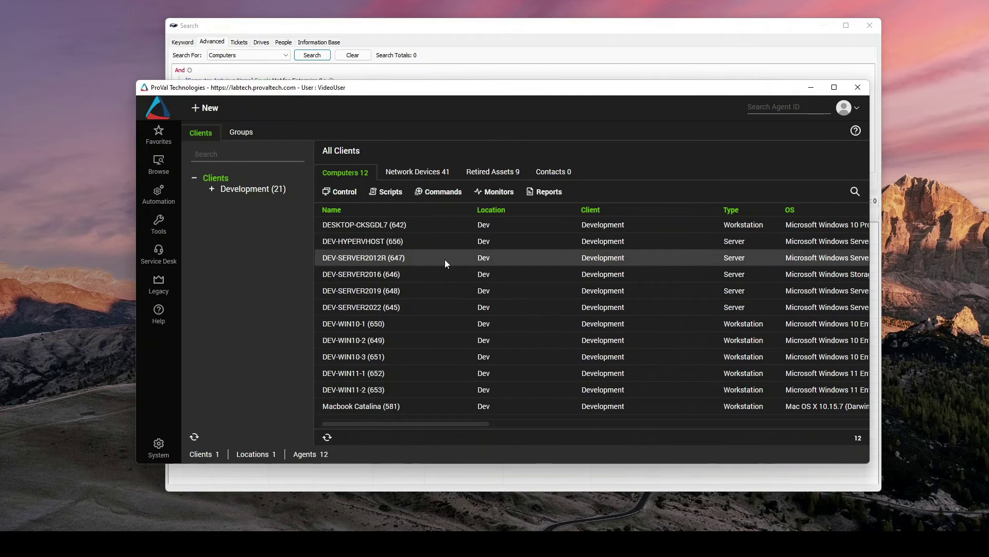
double_click(445, 262)
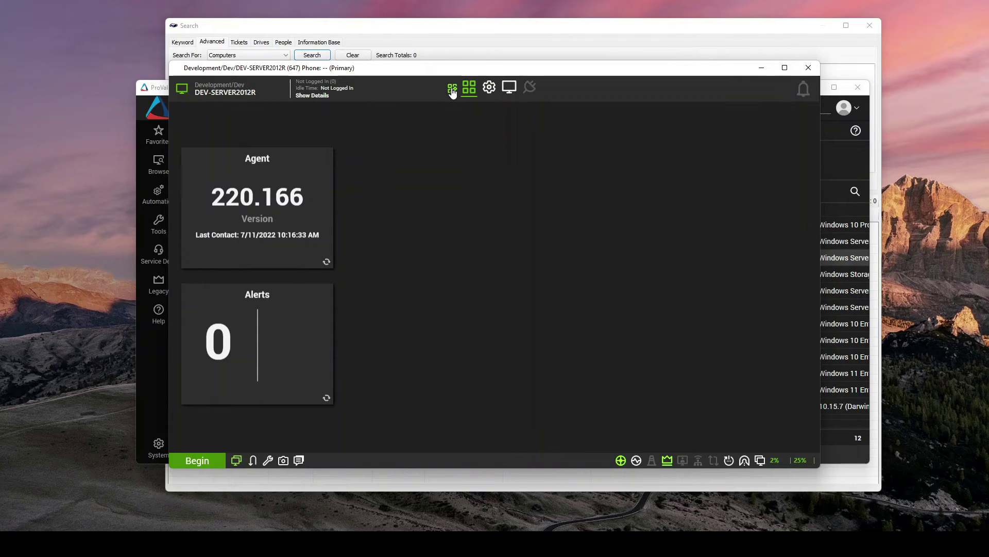
click(452, 91)
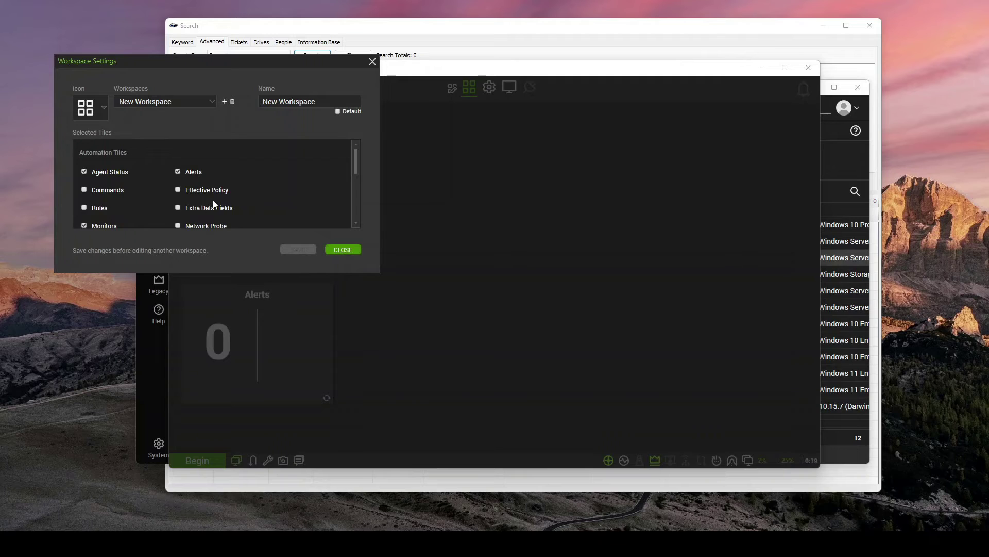
scroll(215, 199, down, 2)
scroll(216, 197, up, 2)
scroll(215, 196, down, 3)
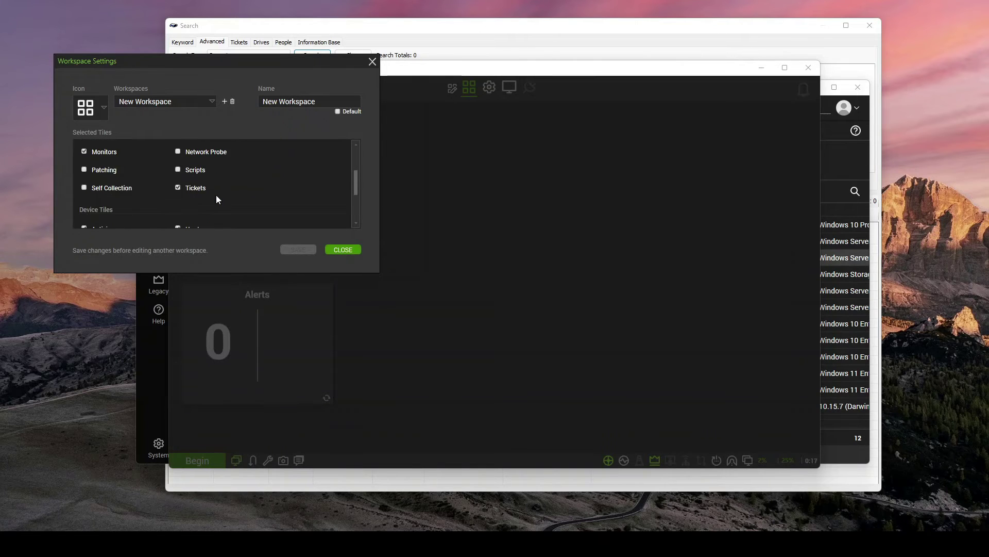
scroll(215, 195, down, 2)
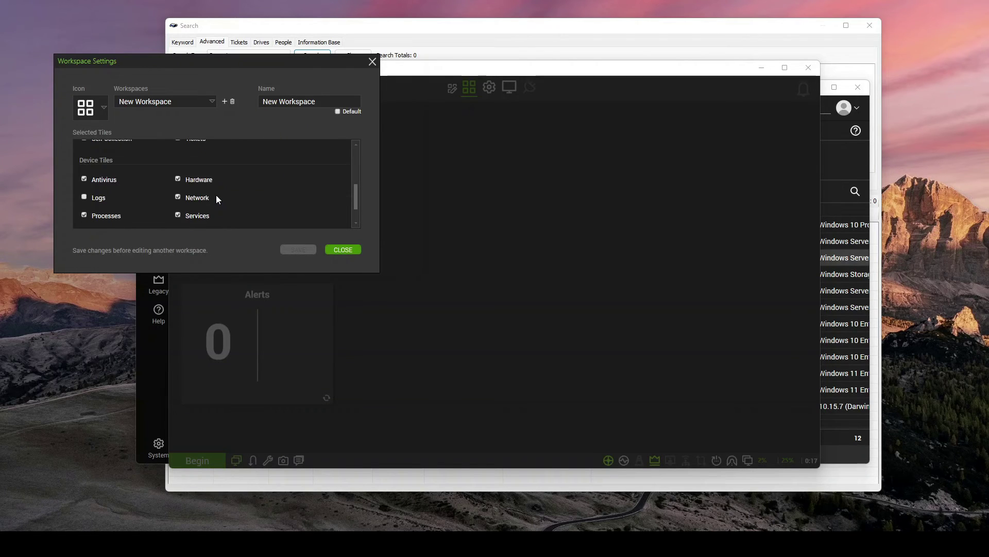
click(87, 178)
click(86, 179)
click(341, 249)
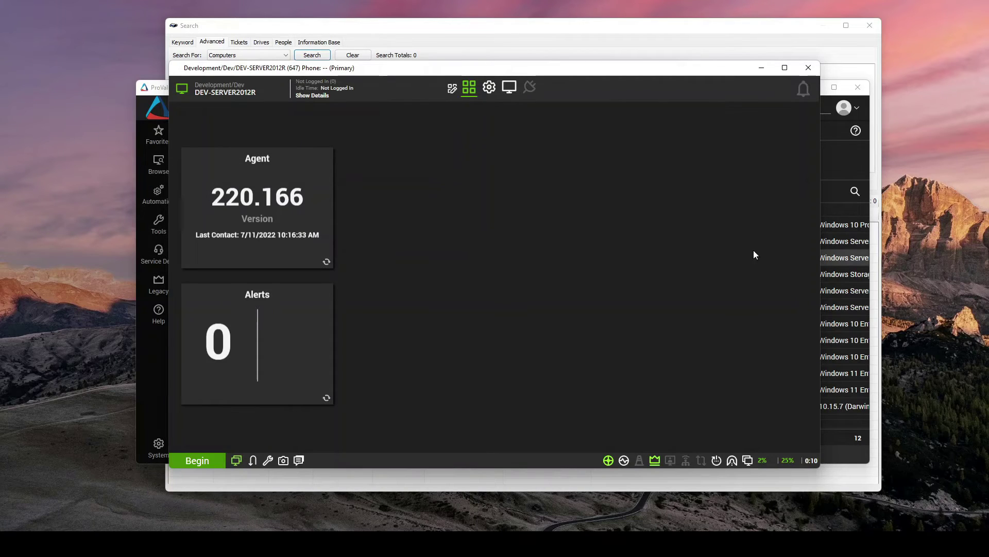
click(490, 89)
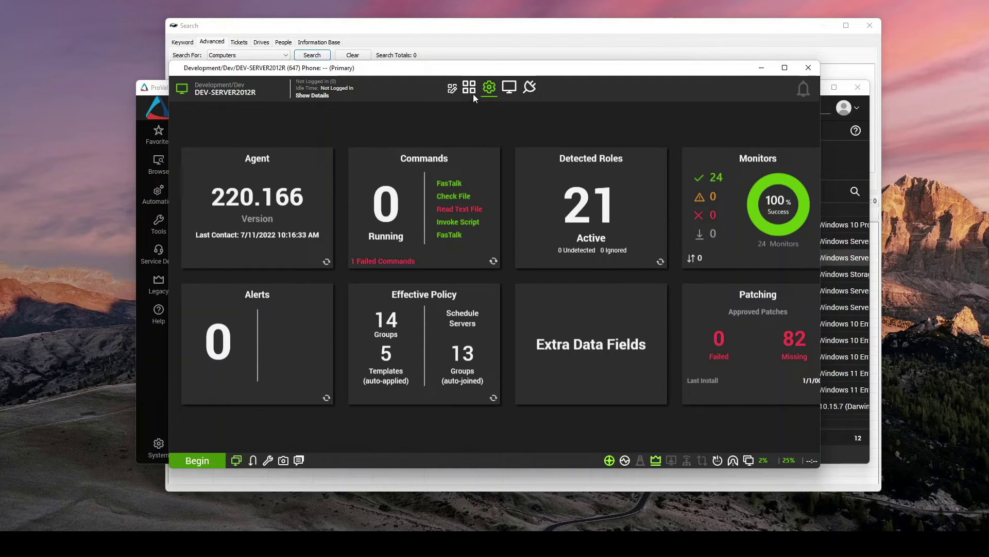
View the server's device tiles, then bring the Search window back to the front.
scroll(463, 261, right, 3)
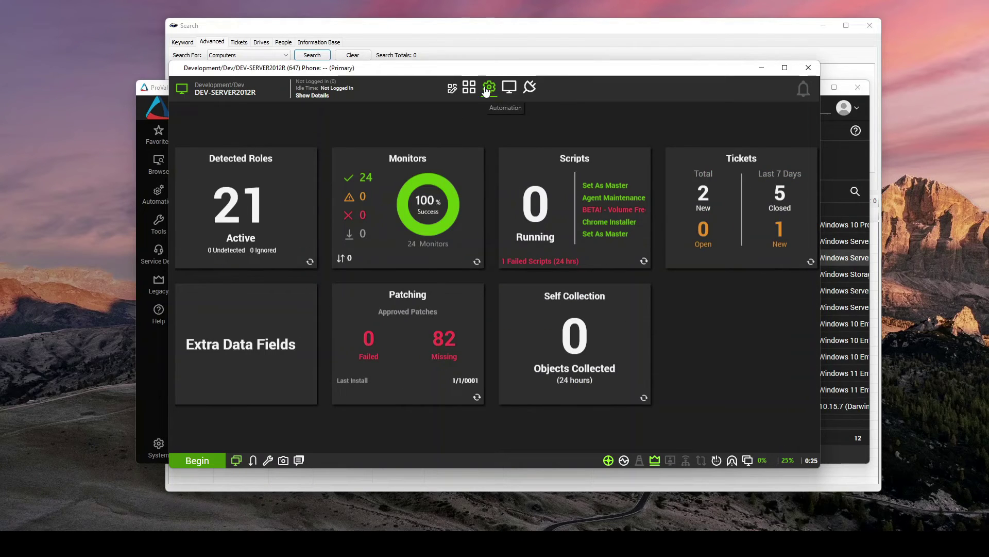
click(509, 91)
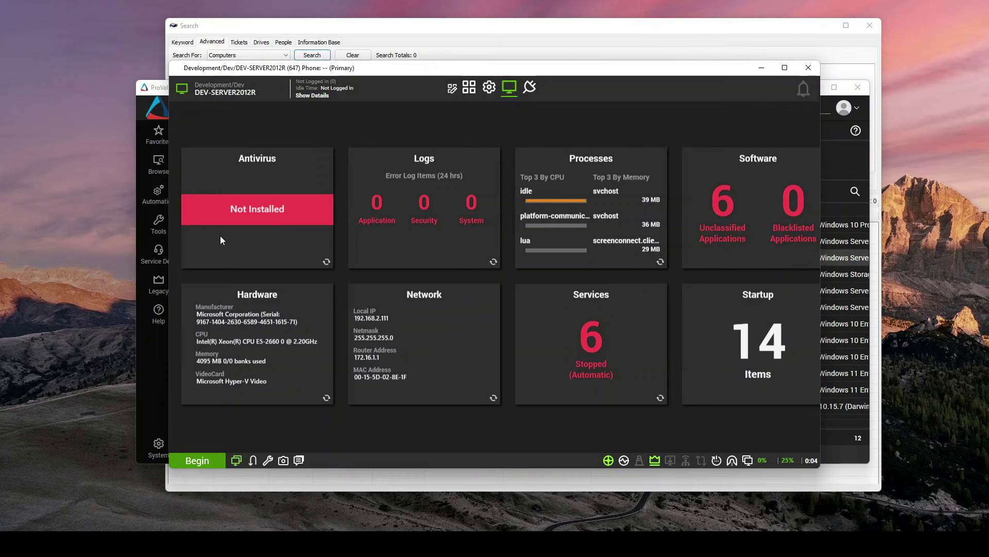
click(411, 32)
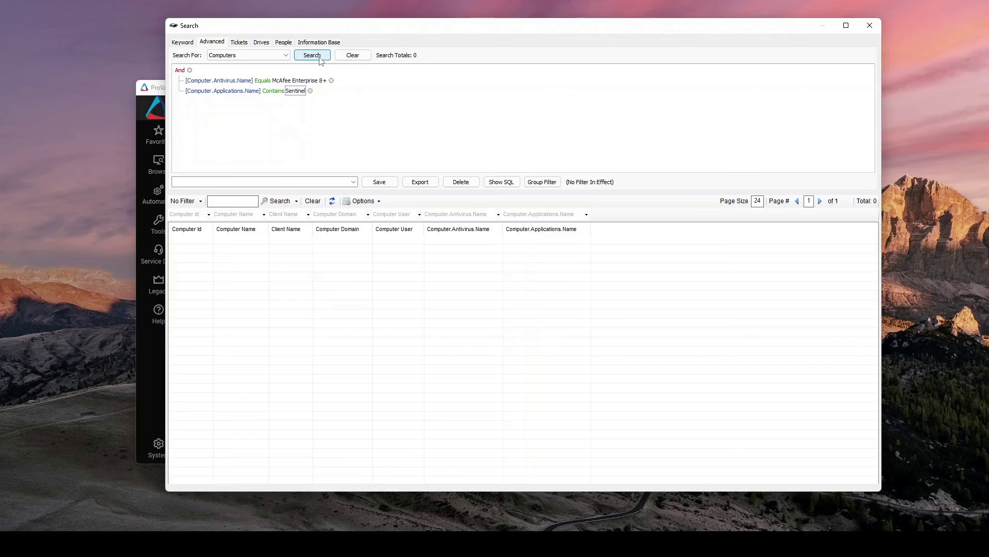
click(319, 57)
click(362, 201)
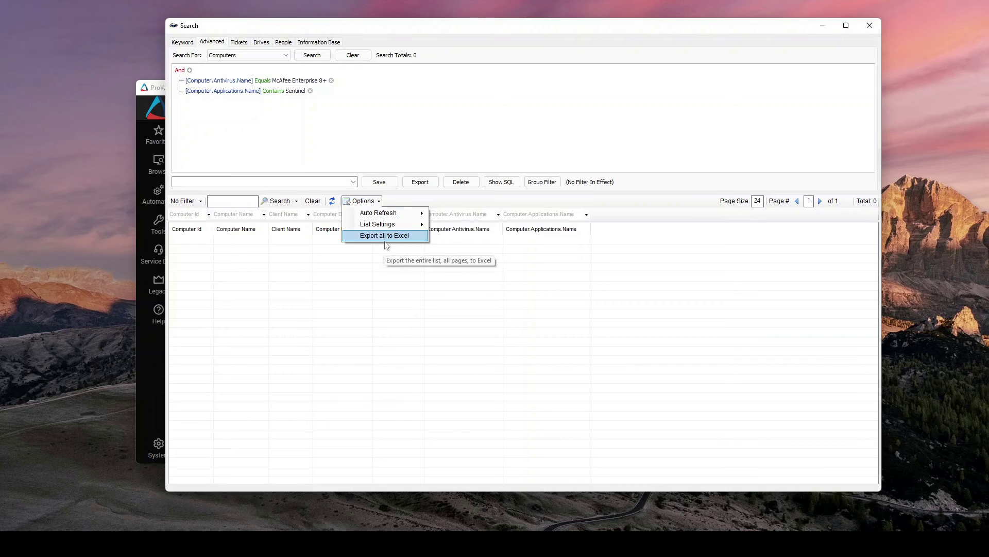
click(377, 290)
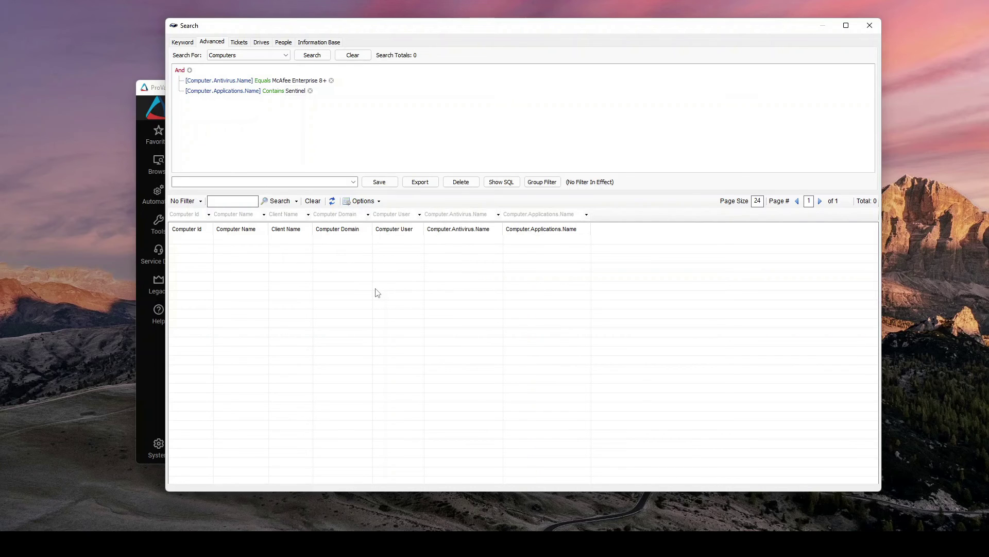